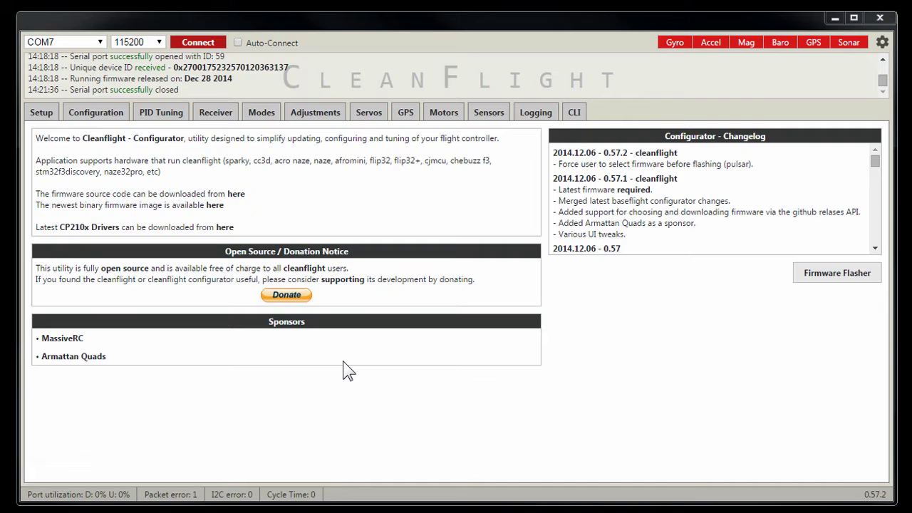
# - Connect to the flight controller and enter CLI mode at the # prompt
pyautogui.click(191, 41)
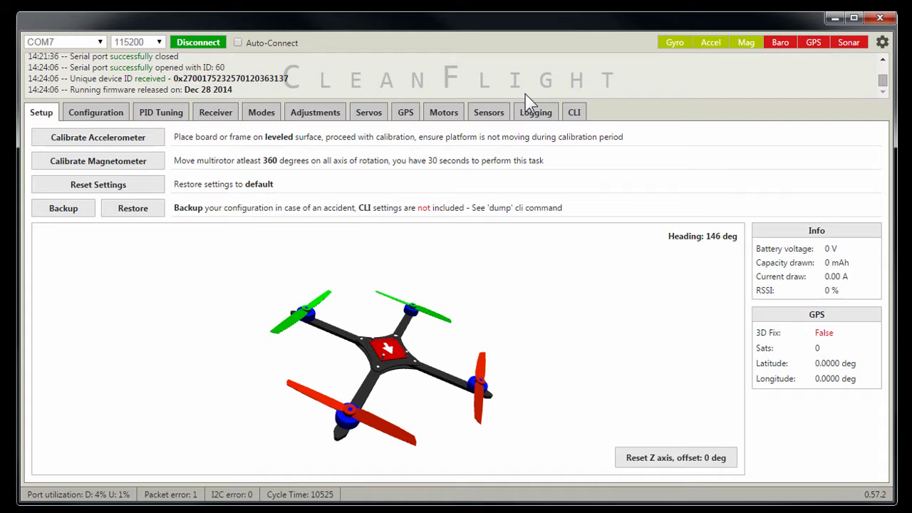
pyautogui.click(574, 114)
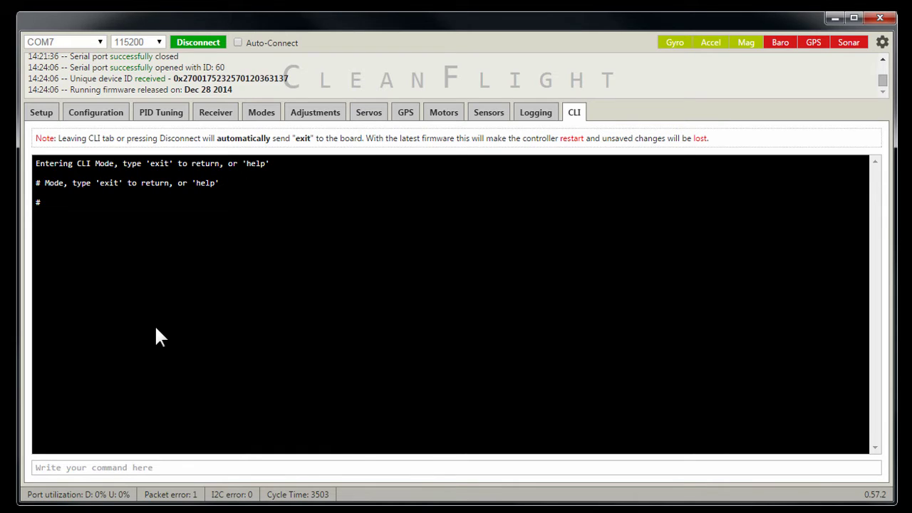
# - Run dump and review the feature list showing VBAT, RX_SERIAL and LED_STRIP
pyautogui.write('dum')
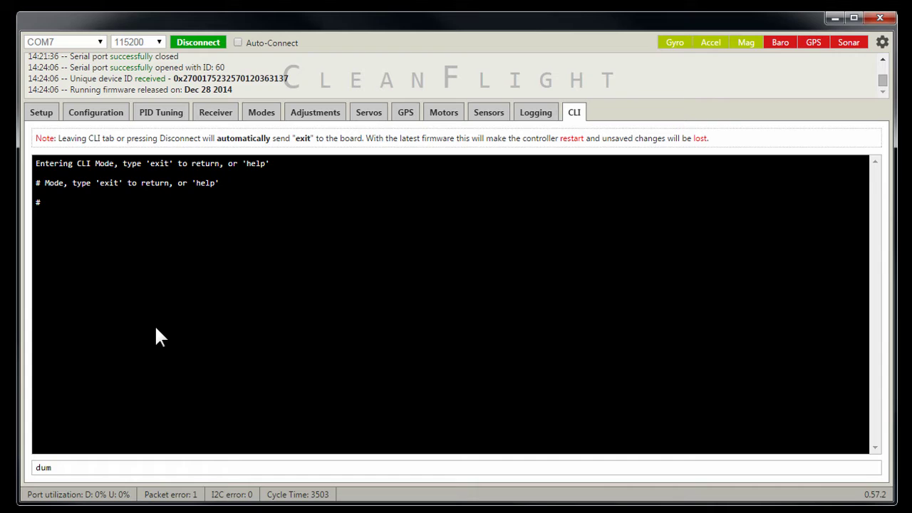
pyautogui.write('p')
pyautogui.press('Return')
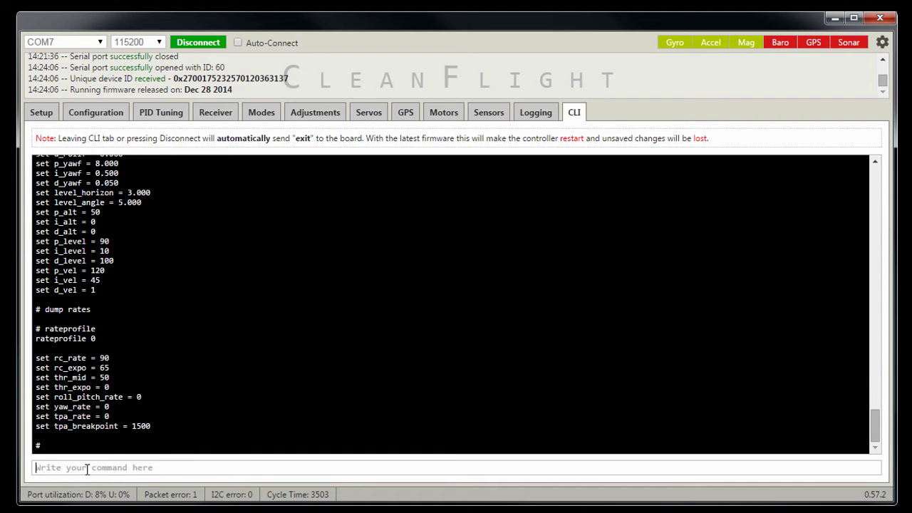
pyautogui.scroll(20, 136, 398)
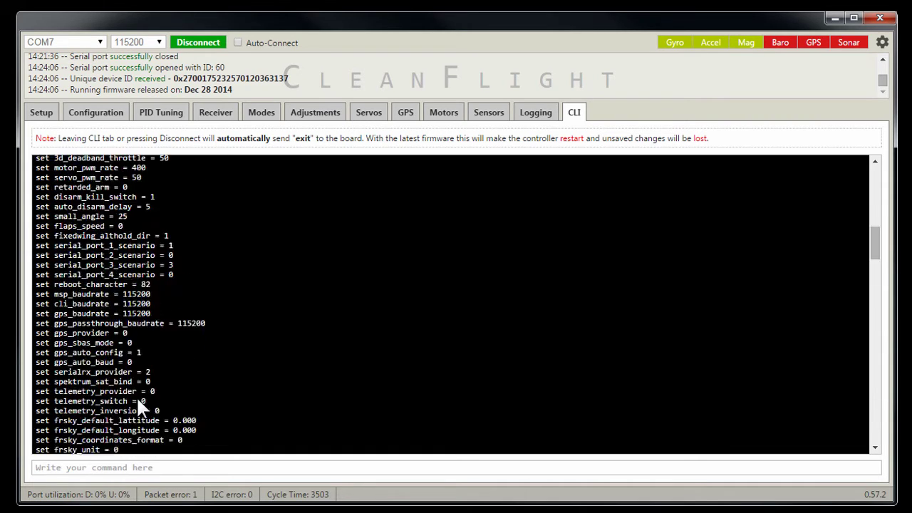
pyautogui.scroll(-5, 81, 304)
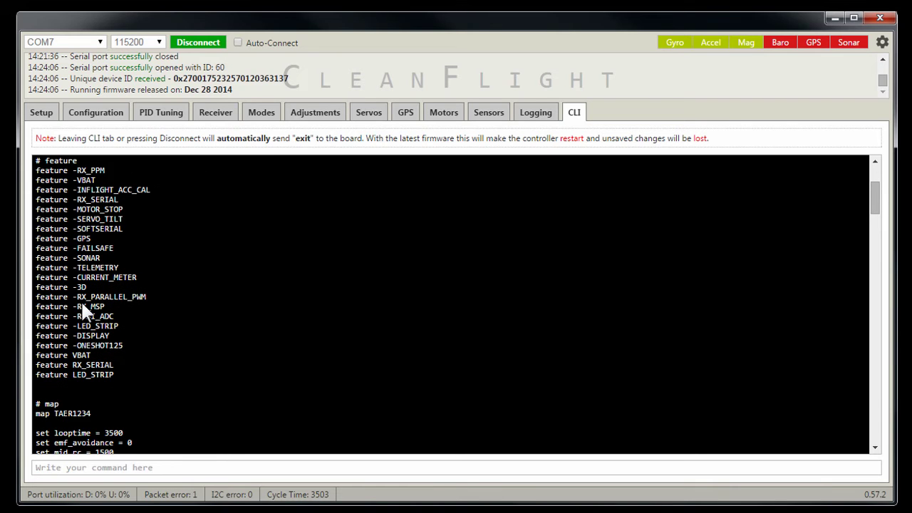
pyautogui.scroll(2, 81, 305)
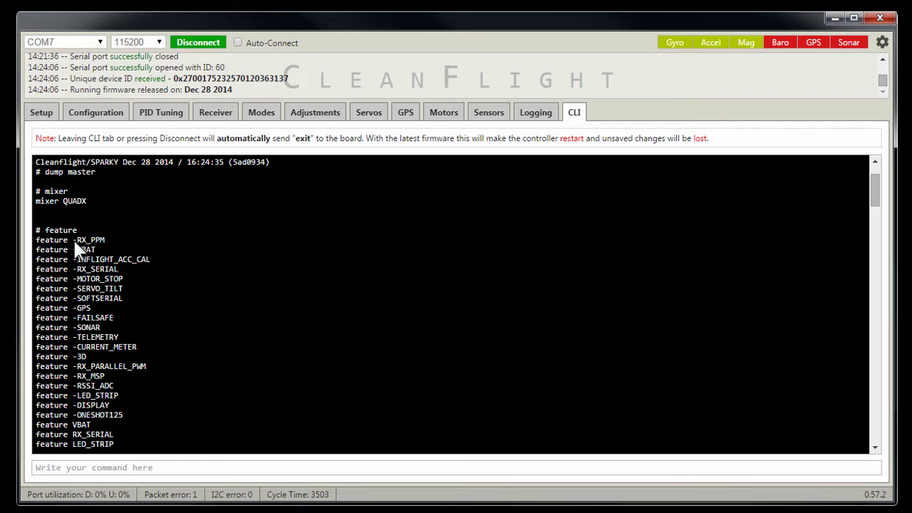
pyautogui.scroll(-2, 80, 389)
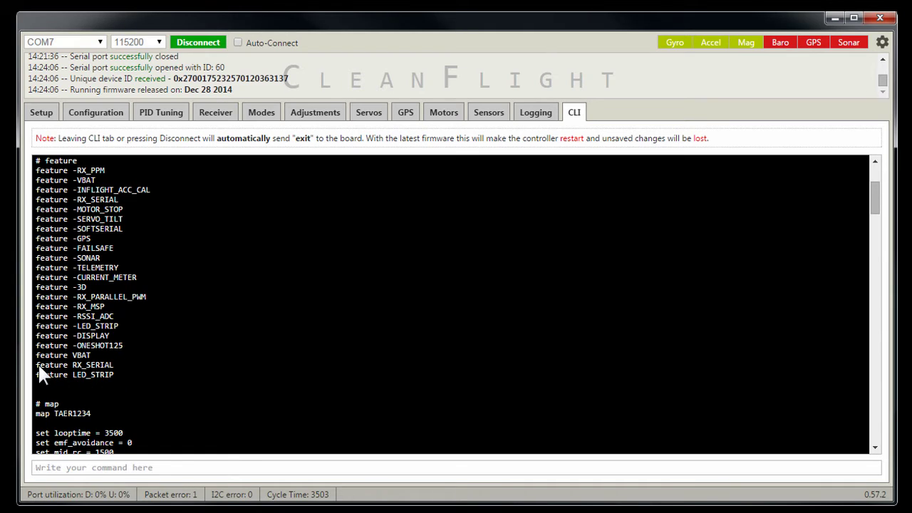
# - Copy the 'feature RX_SERIAL' line from the dump and run it to enable RX_SERIAL
pyautogui.rightClick(76, 364)
pyautogui.click(94, 372)
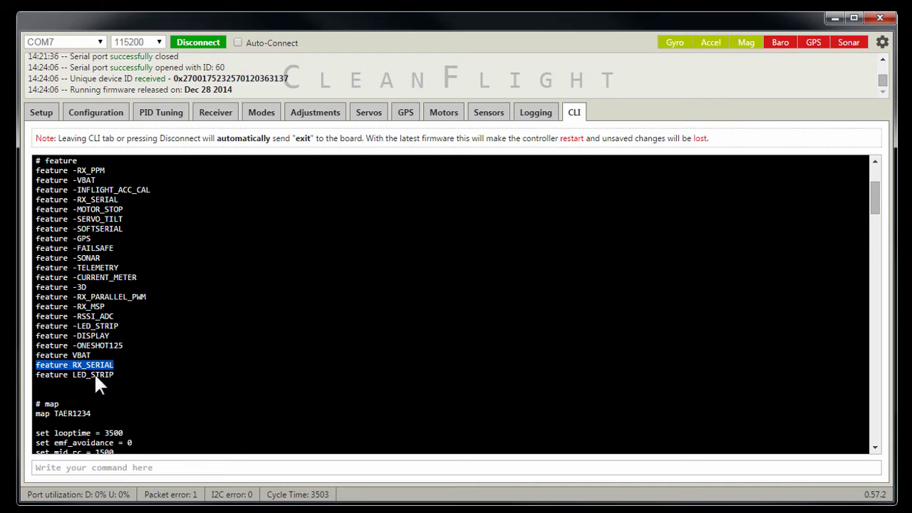
pyautogui.click(58, 469)
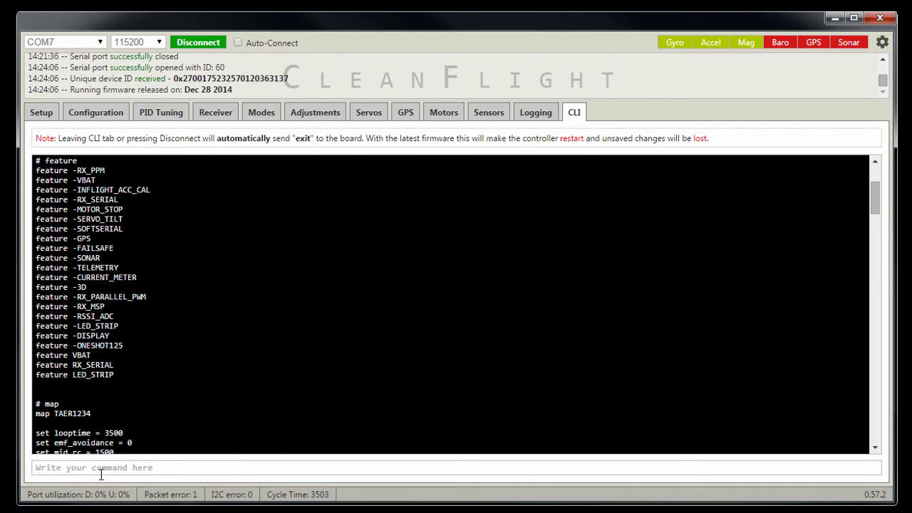
pyautogui.hotkey('ctrl', 'v')
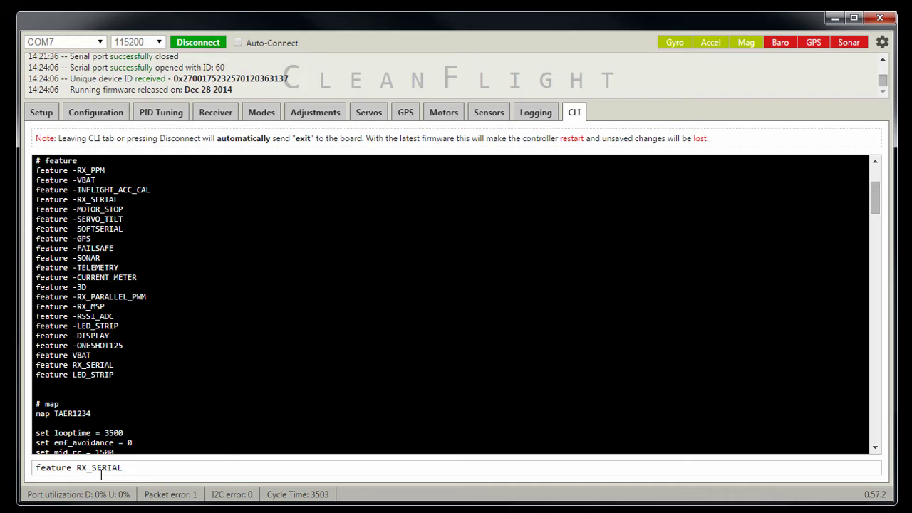
pyautogui.press('Return')
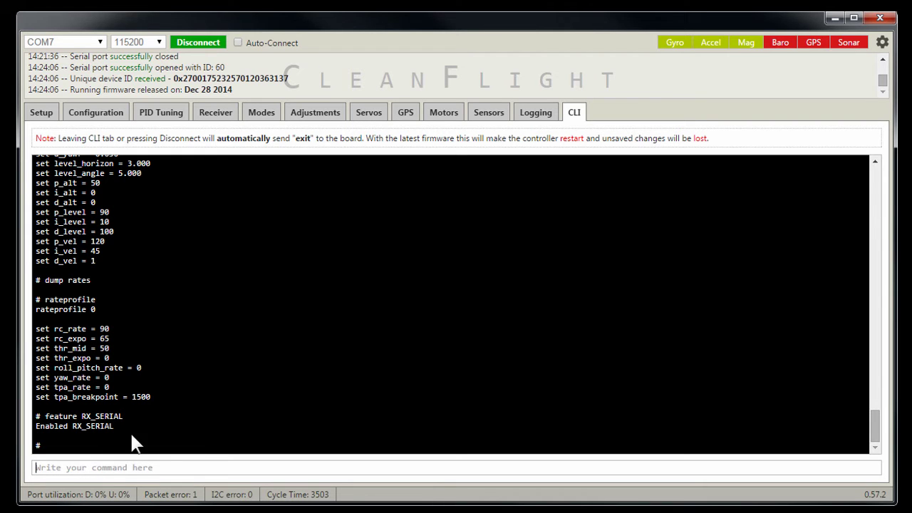
pyautogui.scroll(20, 255, 370)
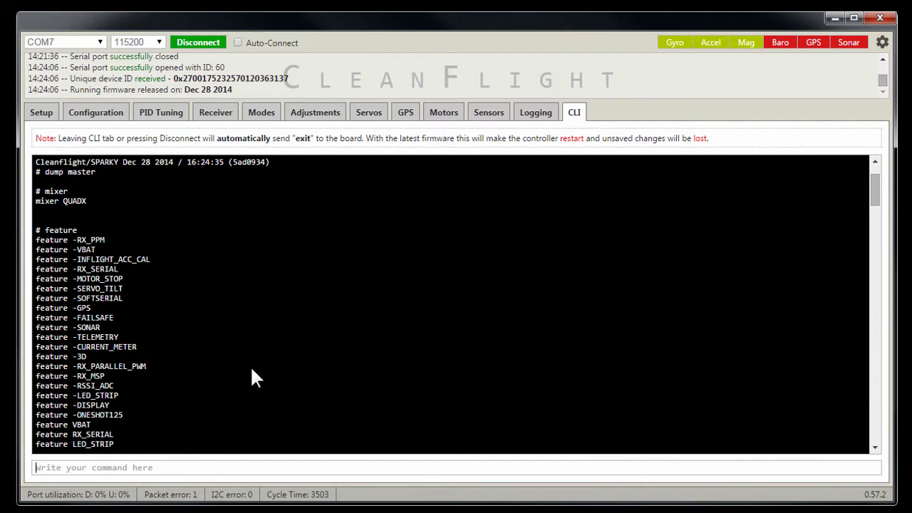
pyautogui.scroll(-8, 248, 365)
pyautogui.scroll(-7, 247, 378)
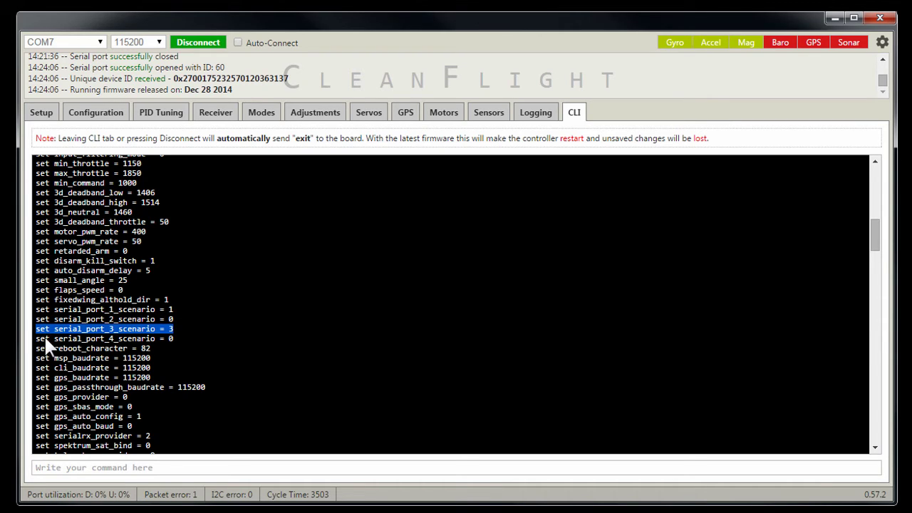
# - Paste and run 'set serial_port_3_scenario = 3', making sure the value is 3
pyautogui.click(69, 470)
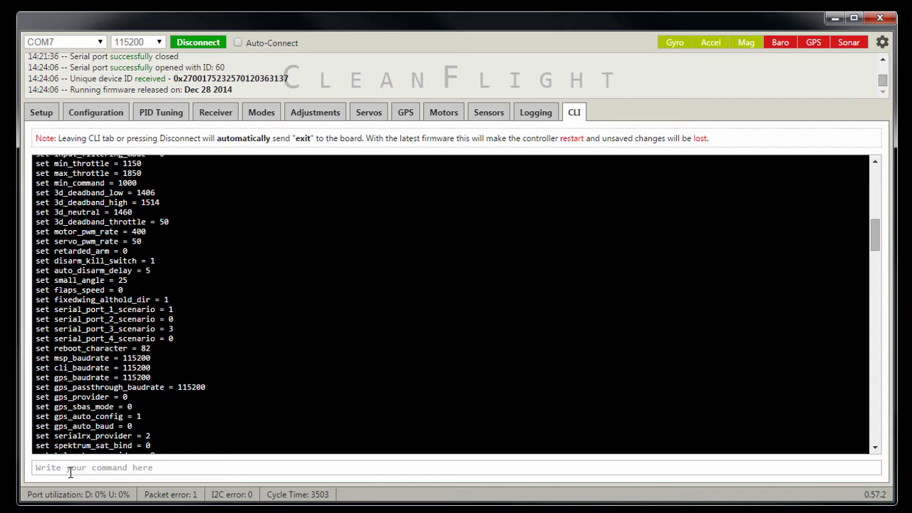
pyautogui.hotkey('ctrl', 'v')
pyautogui.moveTo(182, 468); pyautogui.dragTo(229, 461)
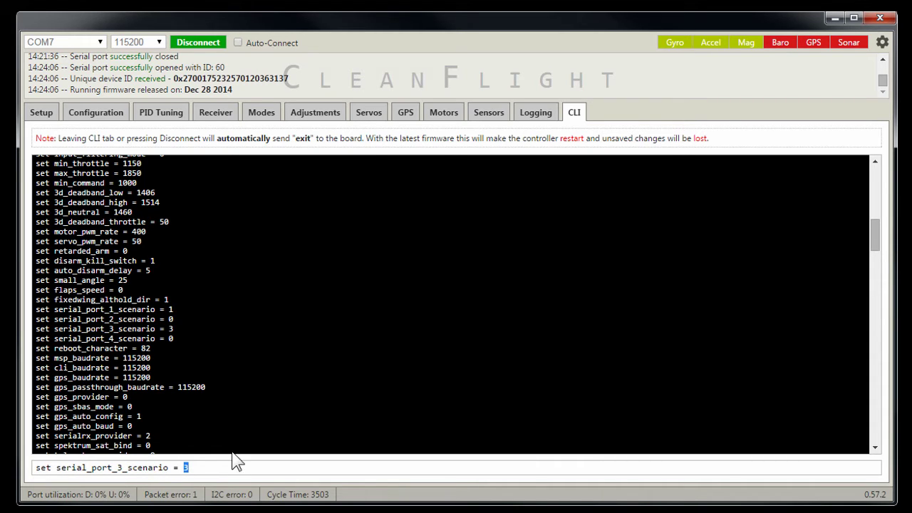
pyautogui.write('0')
pyautogui.press('BackSpace')
pyautogui.write('3')
pyautogui.press('Return')
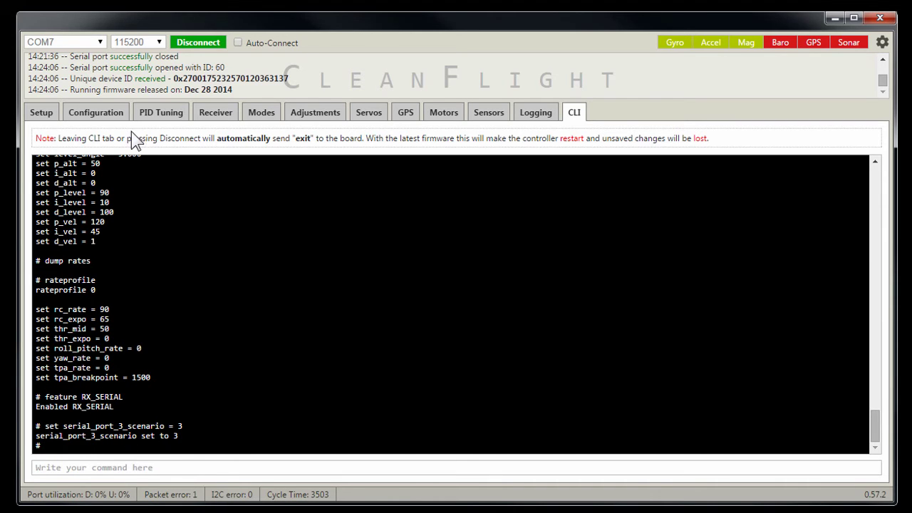
# - Scroll through the dump output to locate the serialrx_provider setting
pyautogui.scroll(15, 186, 367)
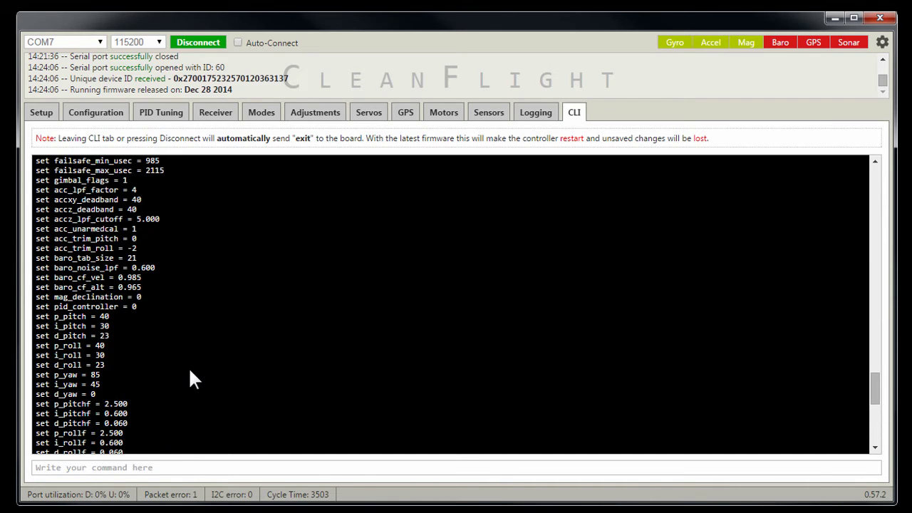
pyautogui.scroll(20, 187, 370)
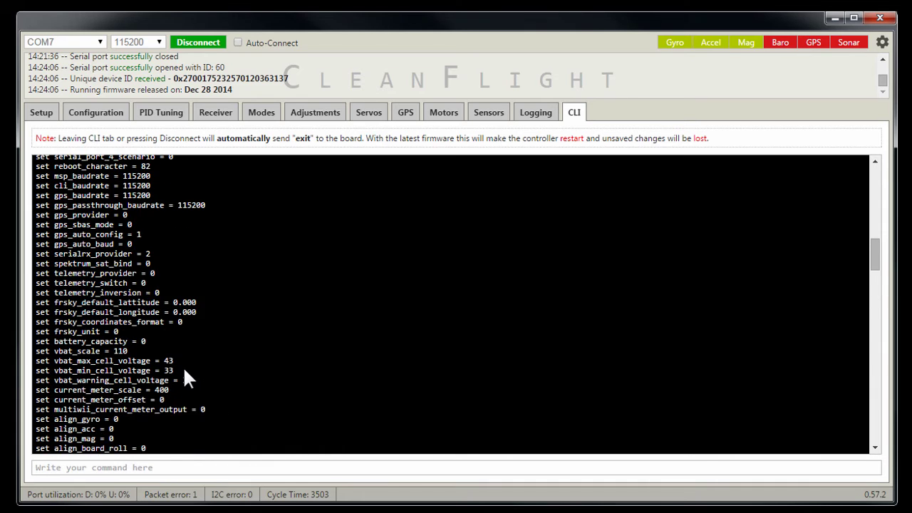
pyautogui.scroll(4, 183, 368)
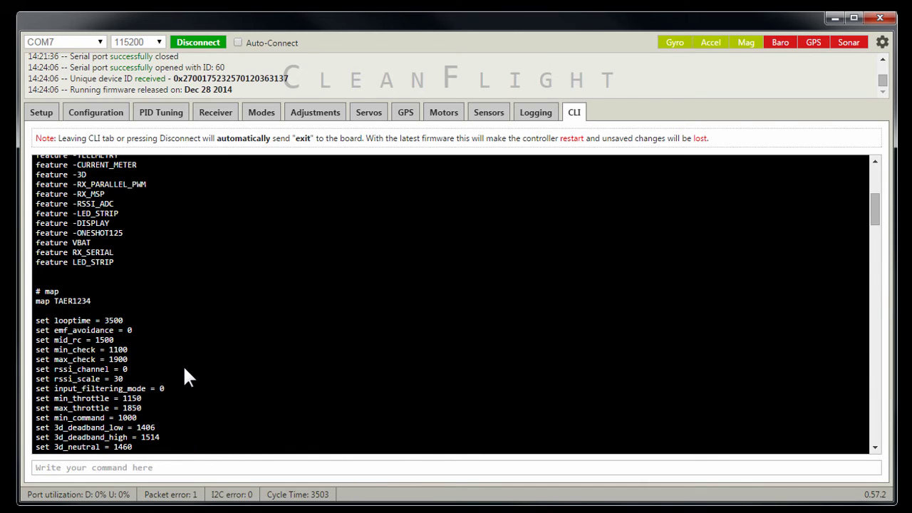
pyautogui.scroll(-1, 183, 367)
pyautogui.scroll(-7, 183, 370)
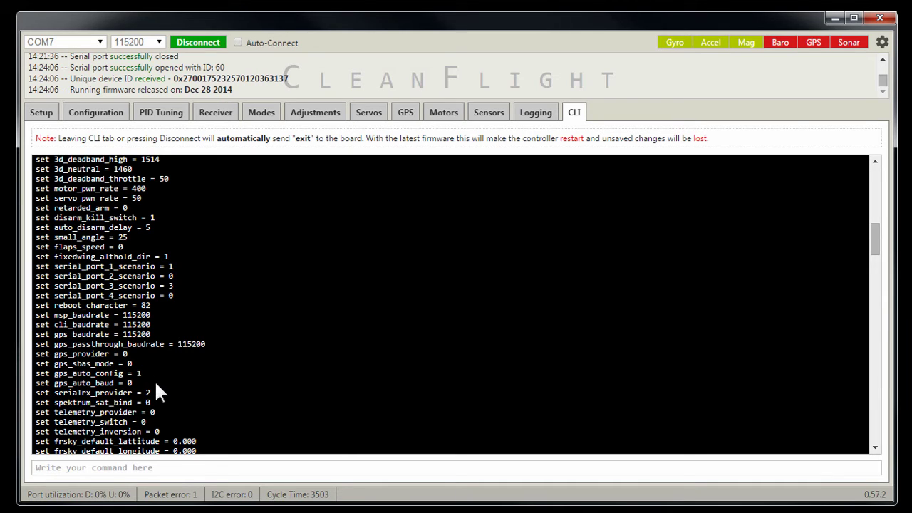
pyautogui.scroll(5, 146, 361)
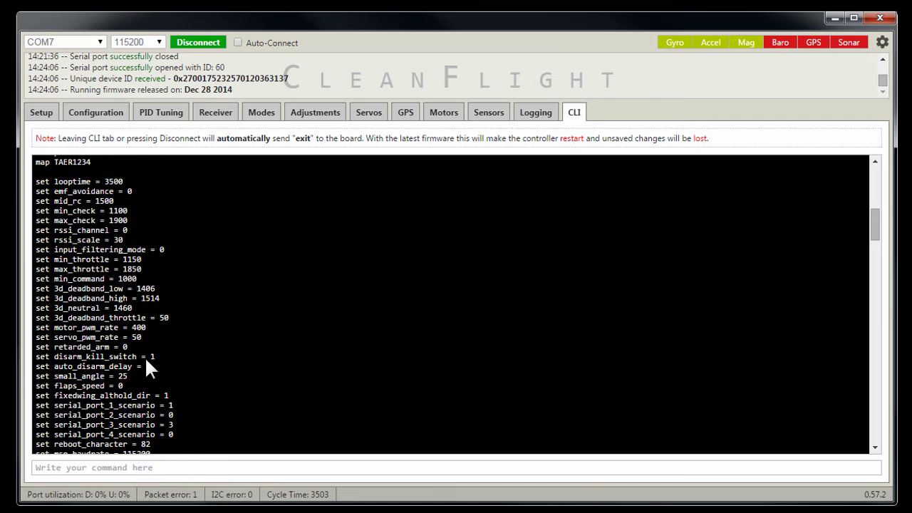
pyautogui.scroll(-9, 146, 362)
pyautogui.scroll(-5, 144, 356)
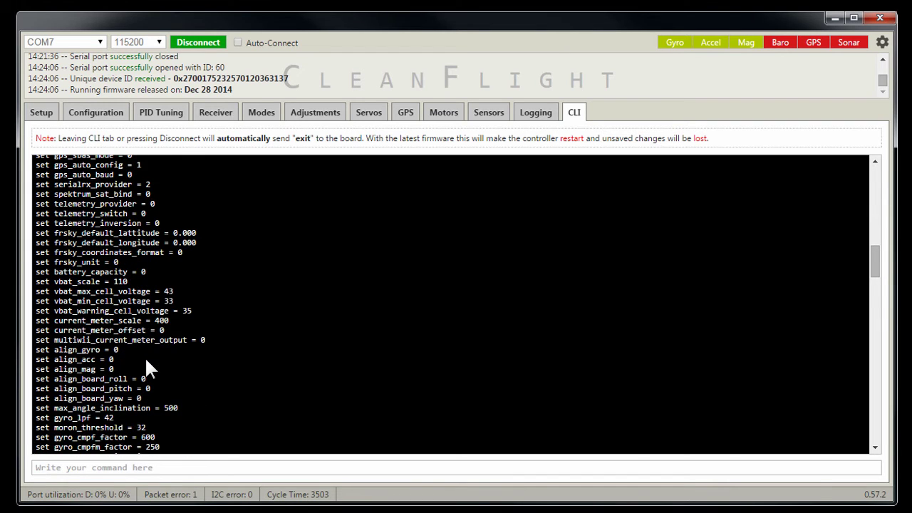
pyautogui.scroll(15, 143, 355)
pyautogui.scroll(6, 143, 355)
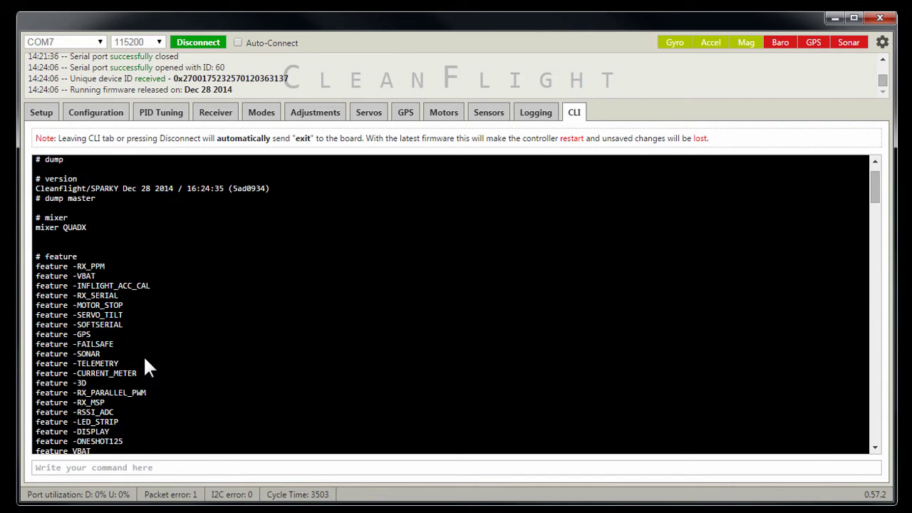
pyautogui.scroll(-13, 143, 355)
pyautogui.scroll(-3, 143, 359)
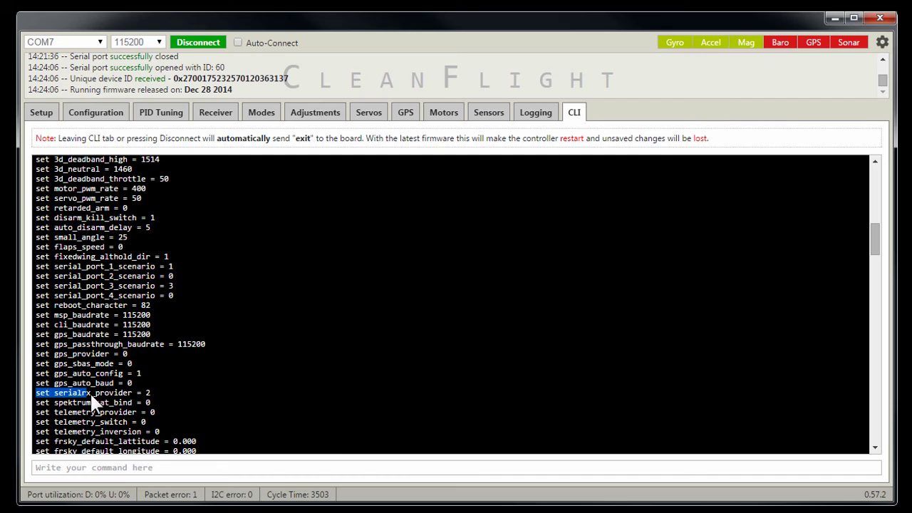
# - Copy the 'set serialrx_provider = 2' line into the command box and run it
pyautogui.moveTo(147, 398); pyautogui.dragTo(156, 391)
pyautogui.rightClick(157, 391)
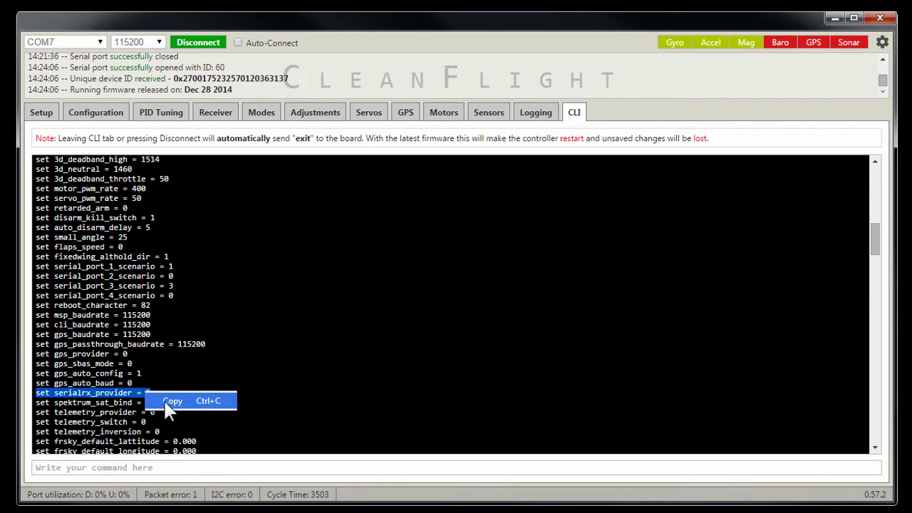
pyautogui.click(178, 401)
pyautogui.click(80, 465)
pyautogui.rightClick(79, 468)
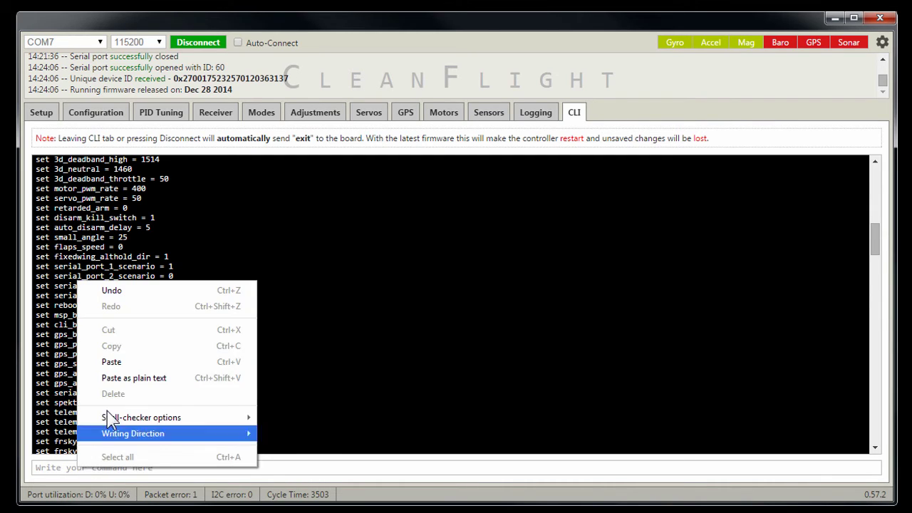
pyautogui.click(119, 363)
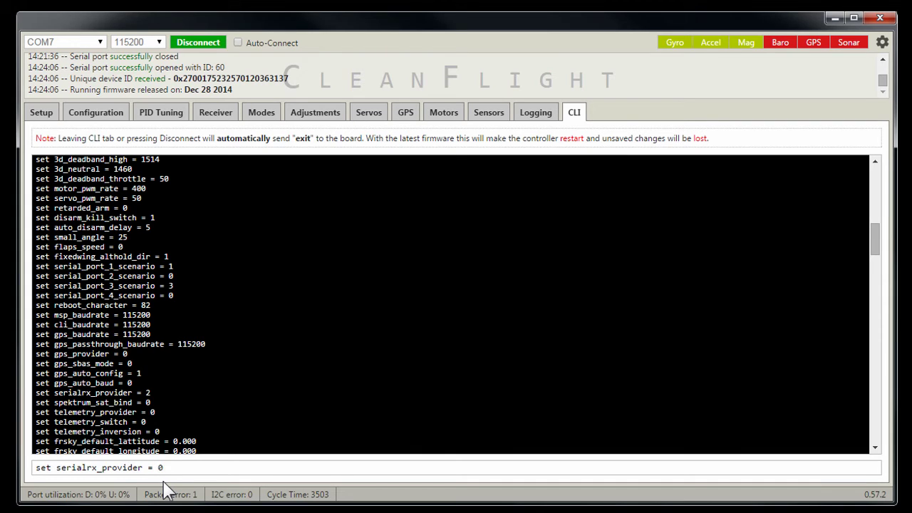
pyautogui.press('Return')
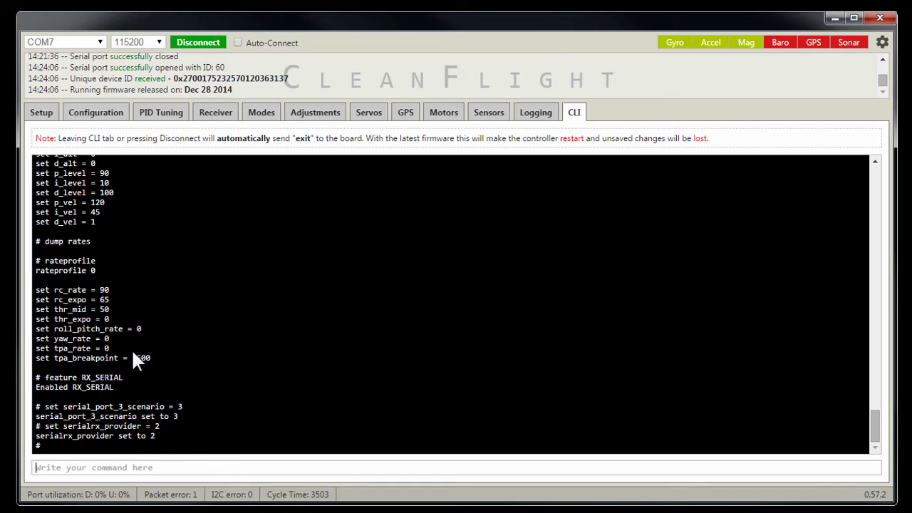
# - Send save to store the CLI settings on the board, then disconnect
pyautogui.click(122, 464)
pyautogui.write('save')
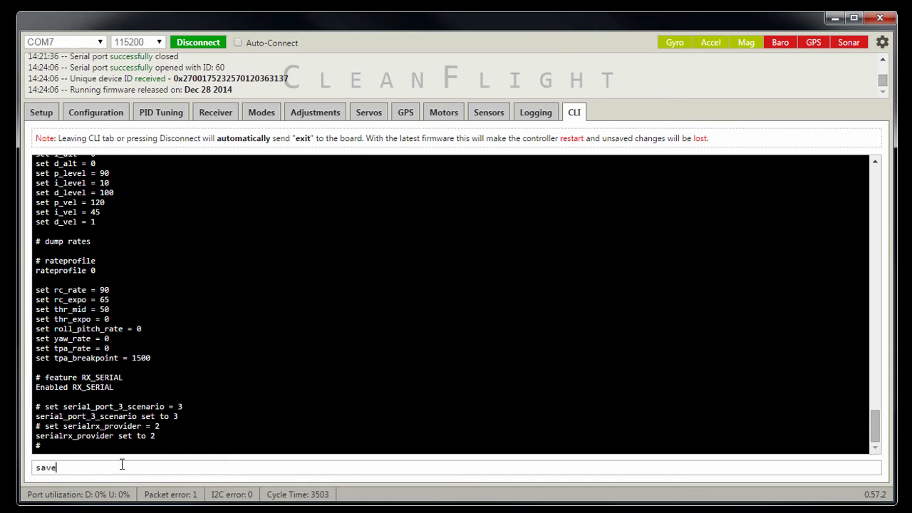
pyautogui.click(207, 42)
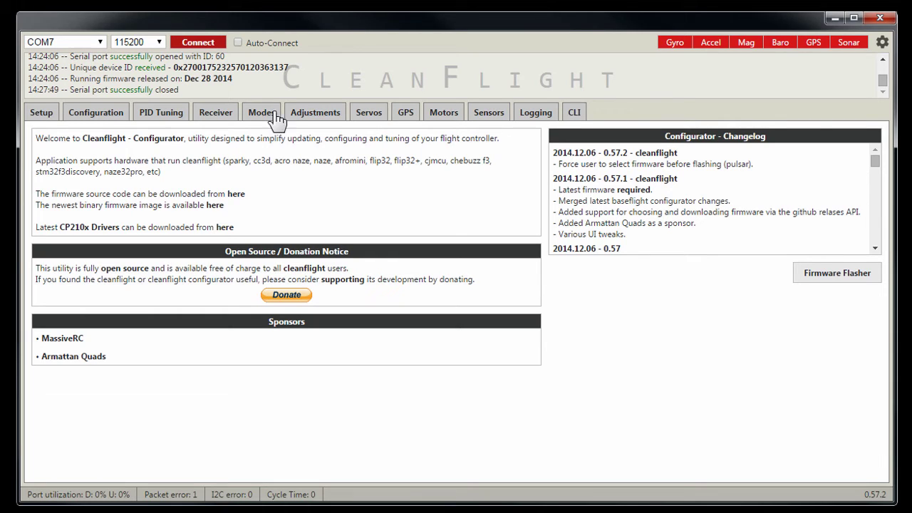
# - Reconnect on COM7 and view live Roll, Pitch and Yaw readings on the Receiver page
pyautogui.click(197, 42)
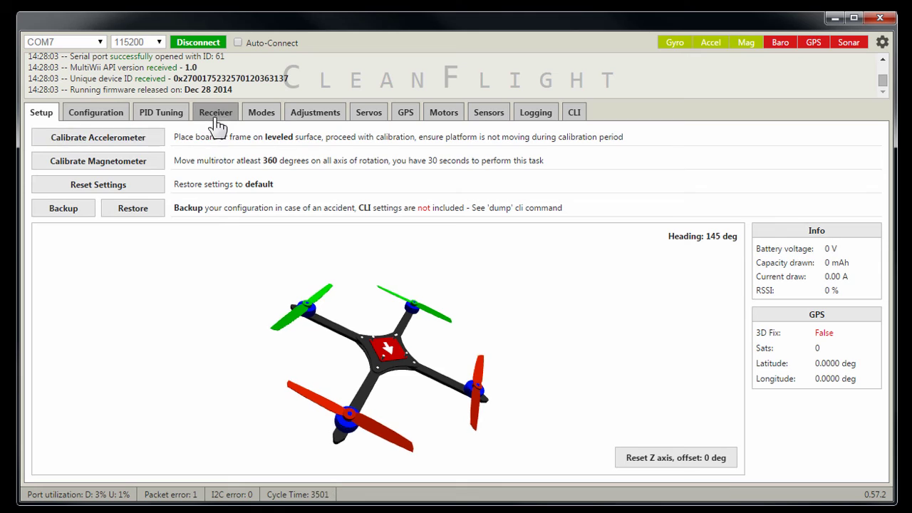
pyautogui.click(215, 112)
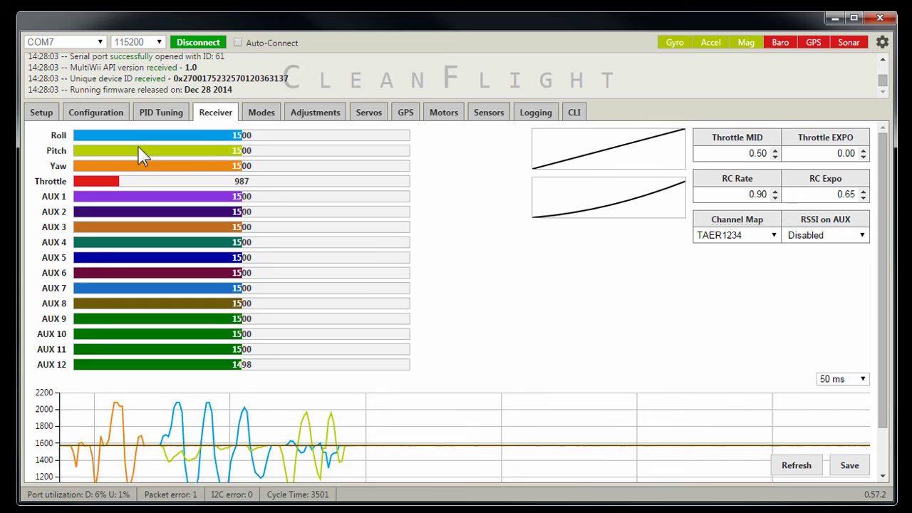
pyautogui.click(773, 236)
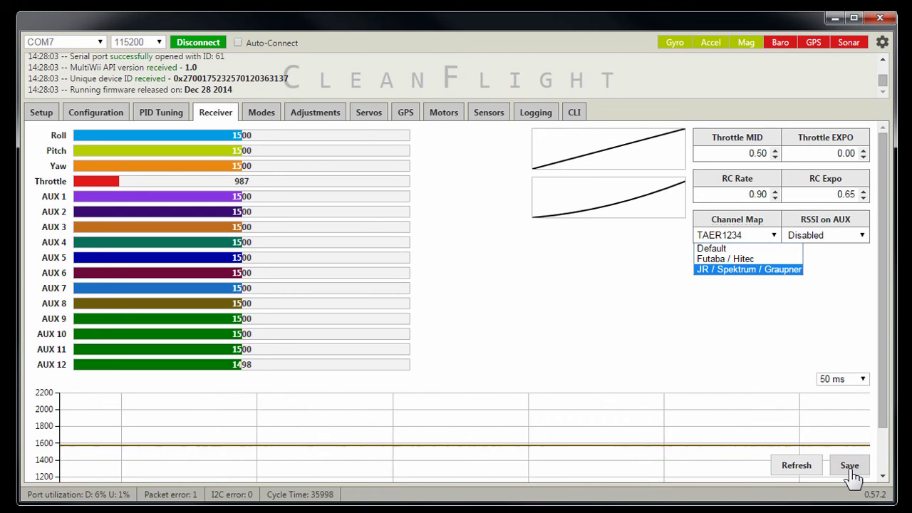
pyautogui.click(567, 297)
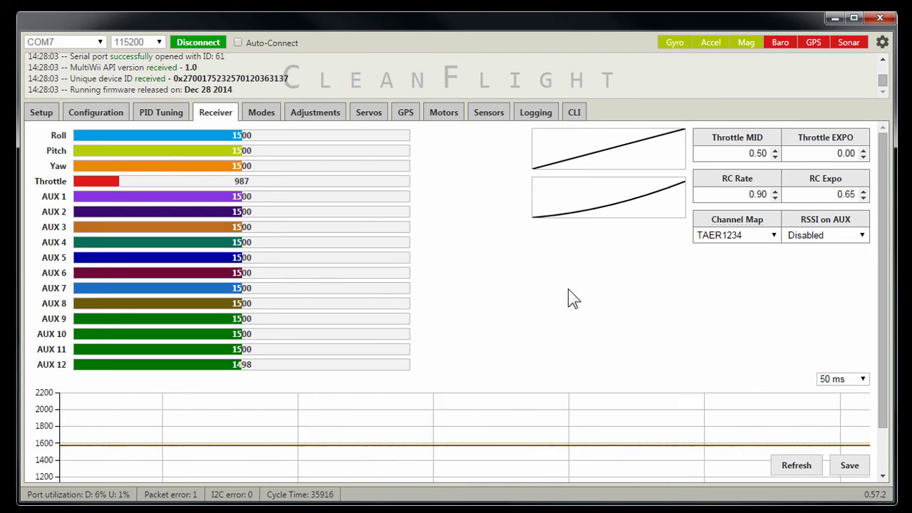